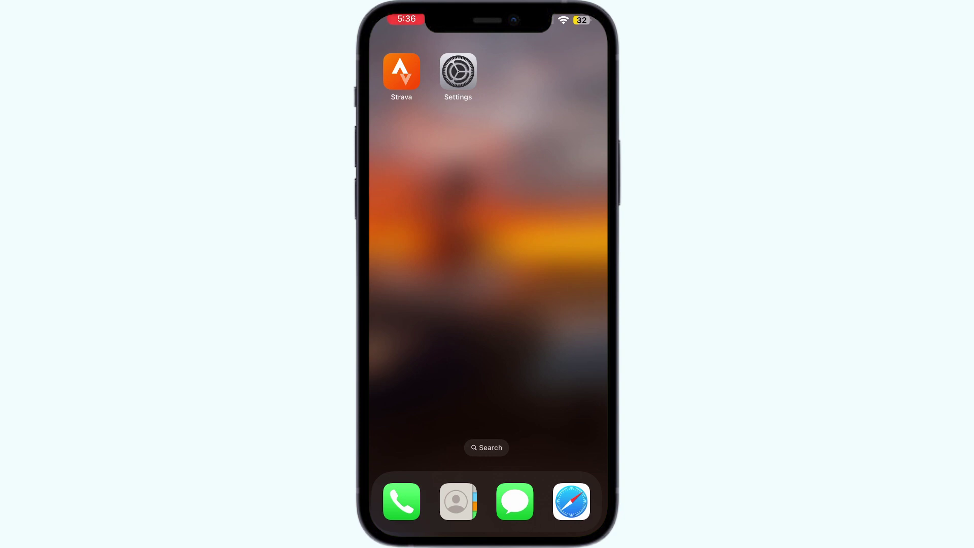
# Launch Strava from the home screen, landing on the profile edit page
pyautogui.click(401, 73)
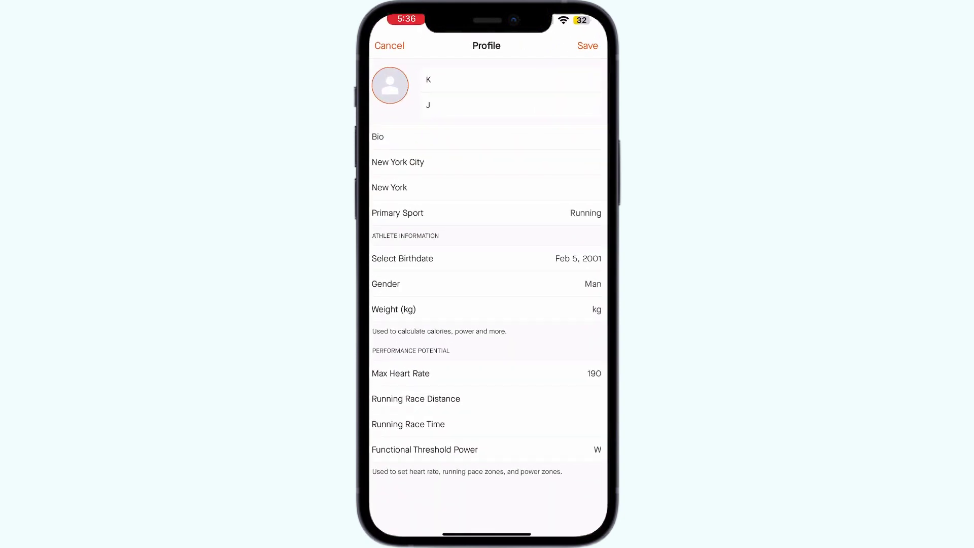
# Select the Weight (kg) field, then force-quit Strava from the app switcher
pyautogui.click(487, 309)
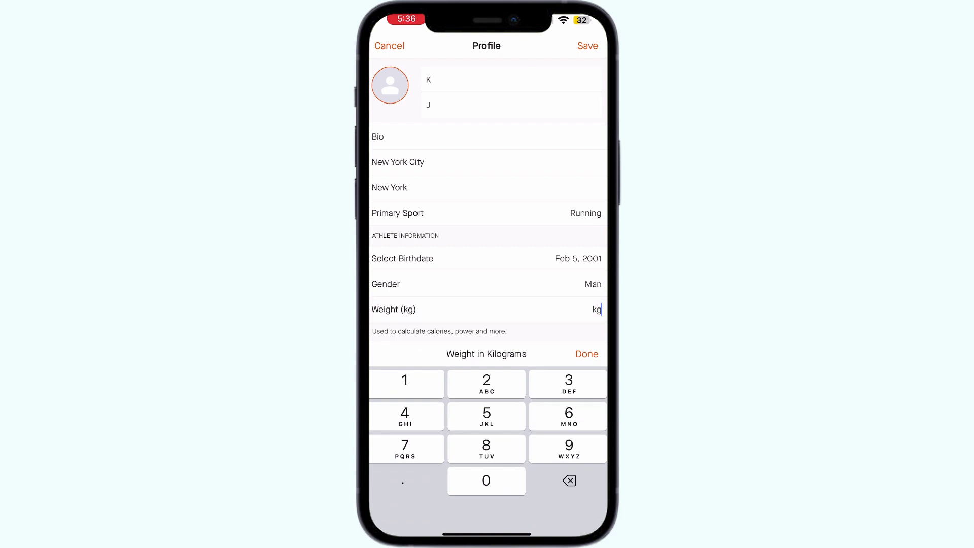
pyautogui.moveTo(486, 533)
pyautogui.mouseDown()
pyautogui.moveTo(486, 304)
pyautogui.moveTo(486, 419)
pyautogui.mouseUp()
pyautogui.moveTo(486, 266); pyautogui.dragTo(487, 62)
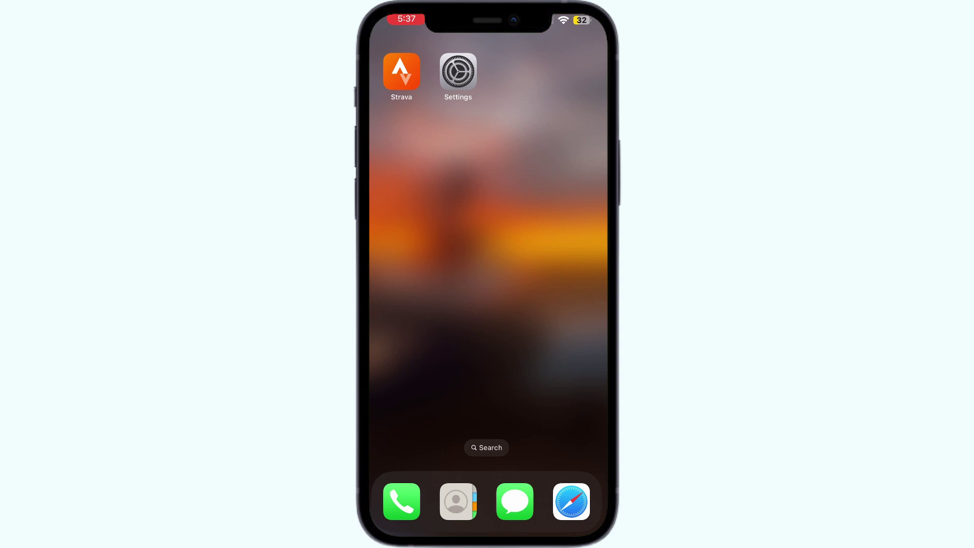
# Relaunch Strava from the home screen and wait for its splash screen
pyautogui.click(401, 72)
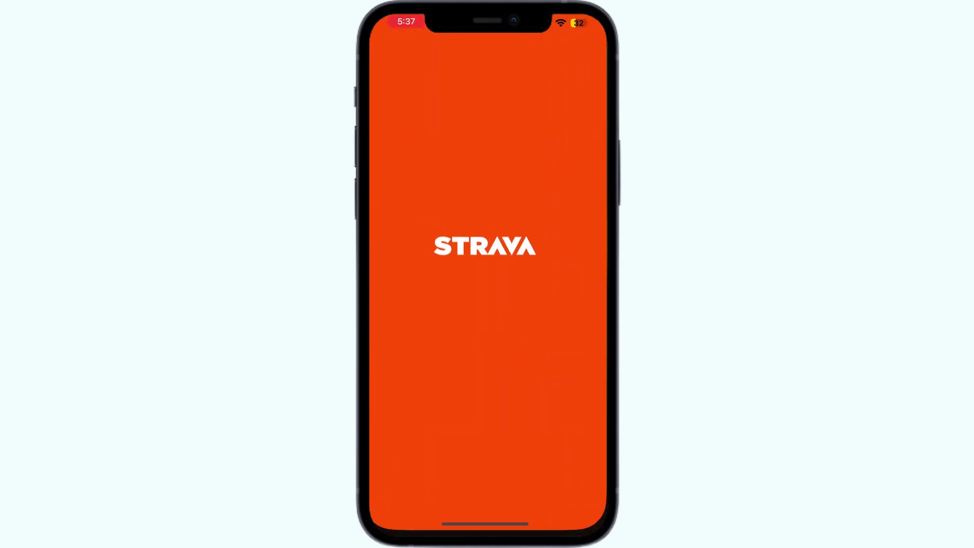